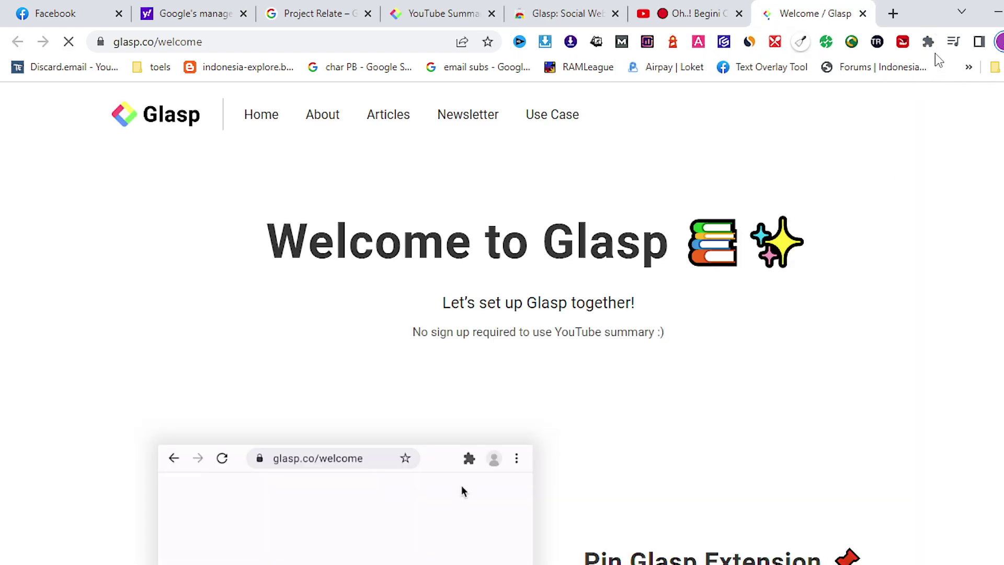
Close the Glasp welcome page and pin the Glasp: Social Web Highlighter extension in the browser.
left_click(863, 14)
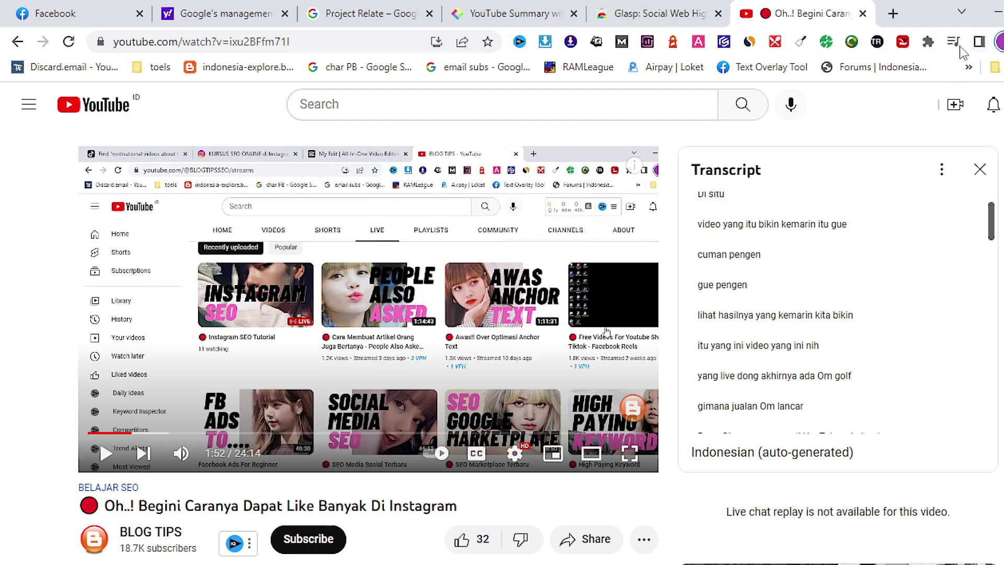
left_click(928, 42)
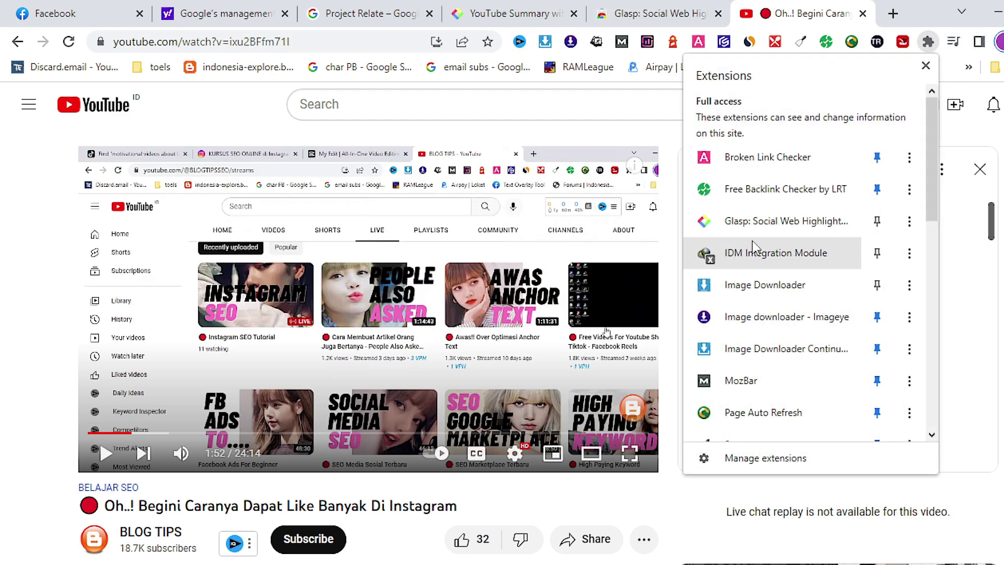
left_click(877, 221)
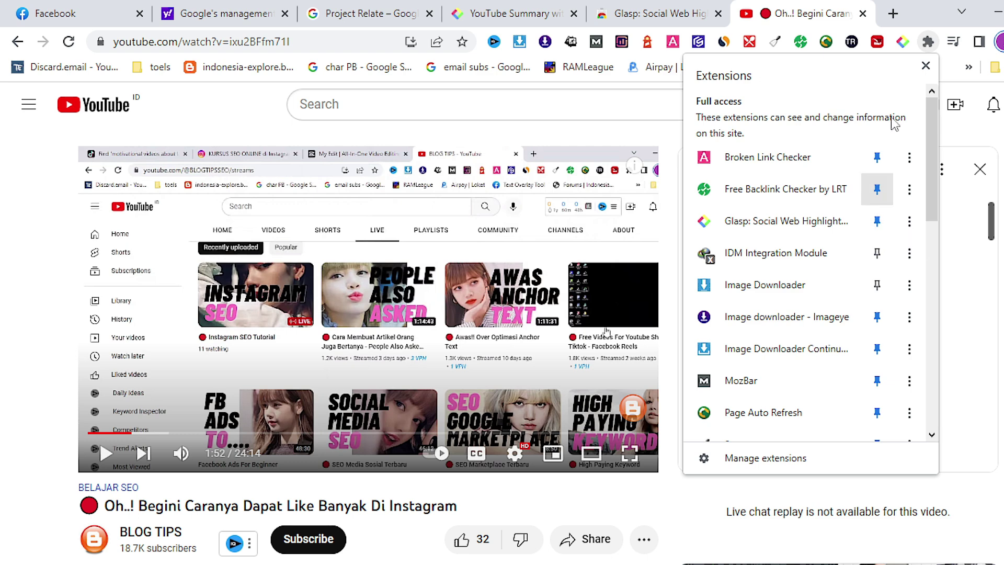
Reload the YouTube video page so the Glasp extension loads, and pause the video.
left_click(812, 13)
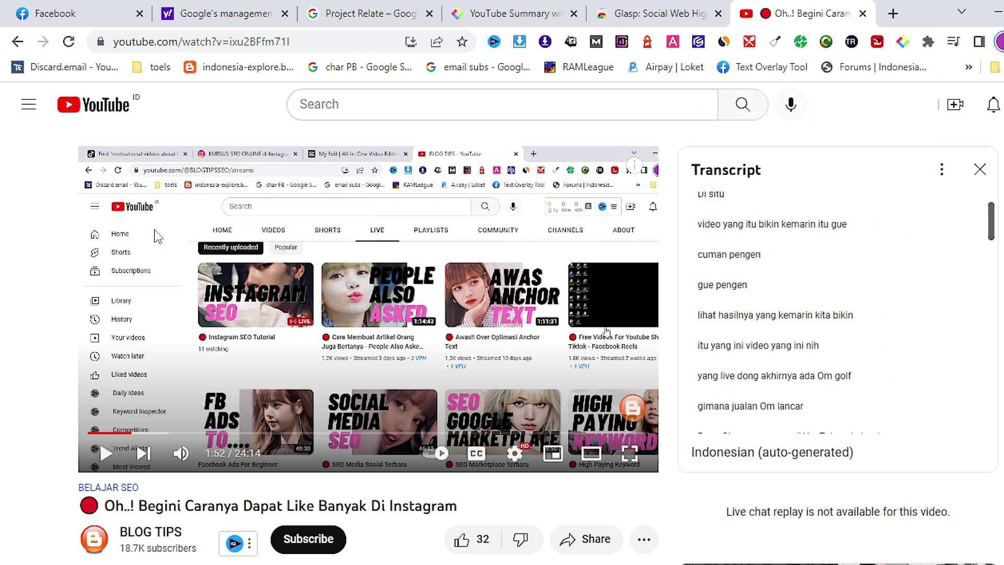
left_click(69, 41)
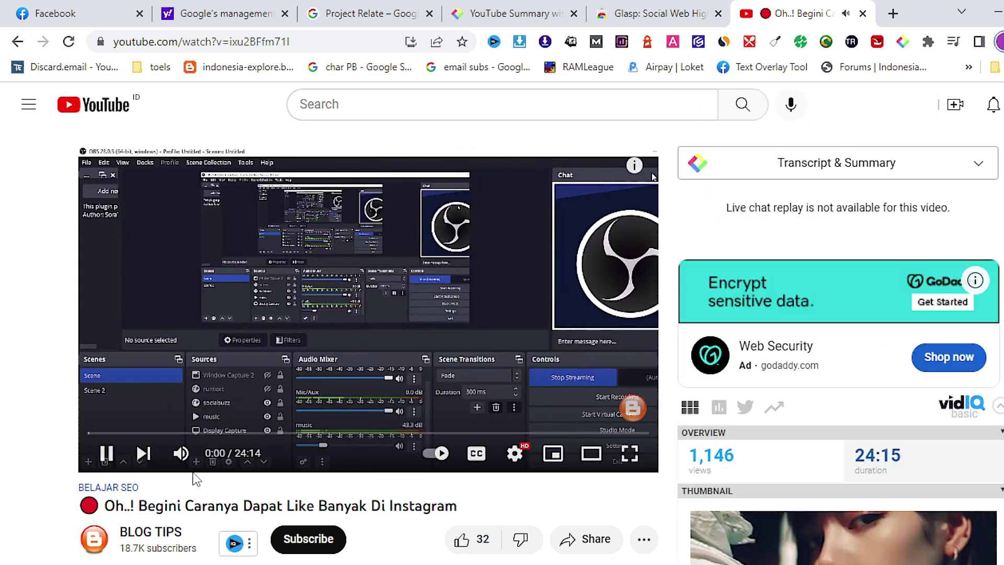
left_click(106, 453)
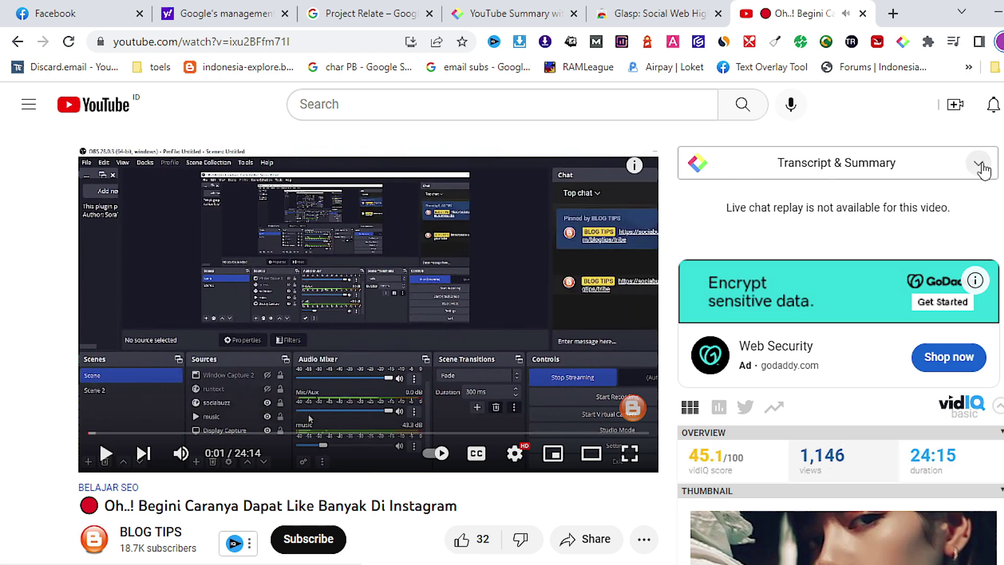
Show the YouTube transcript of the video and expand Glasp's Transcript & Summary to view its Indonesian transcript.
left_click(643, 539)
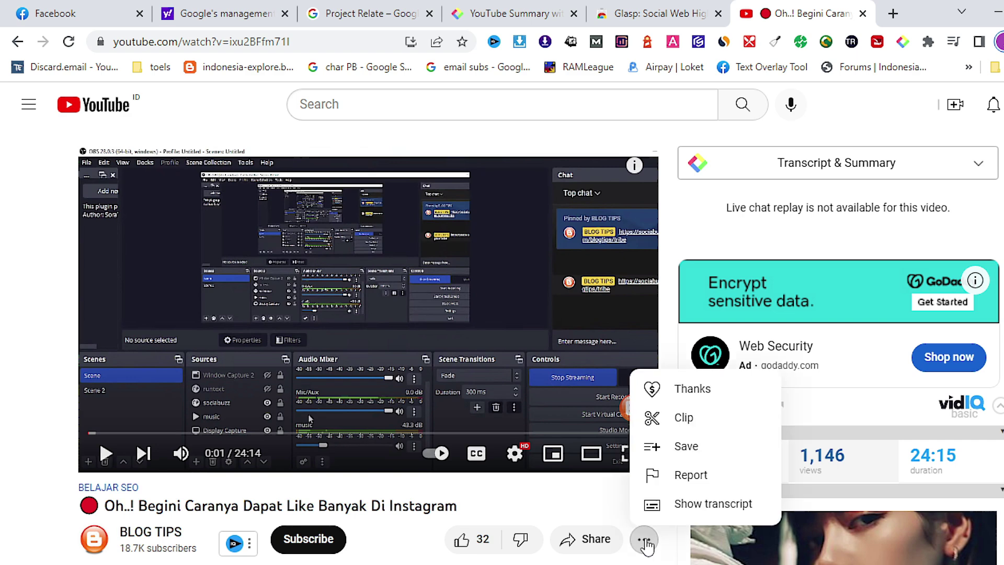
left_click(660, 502)
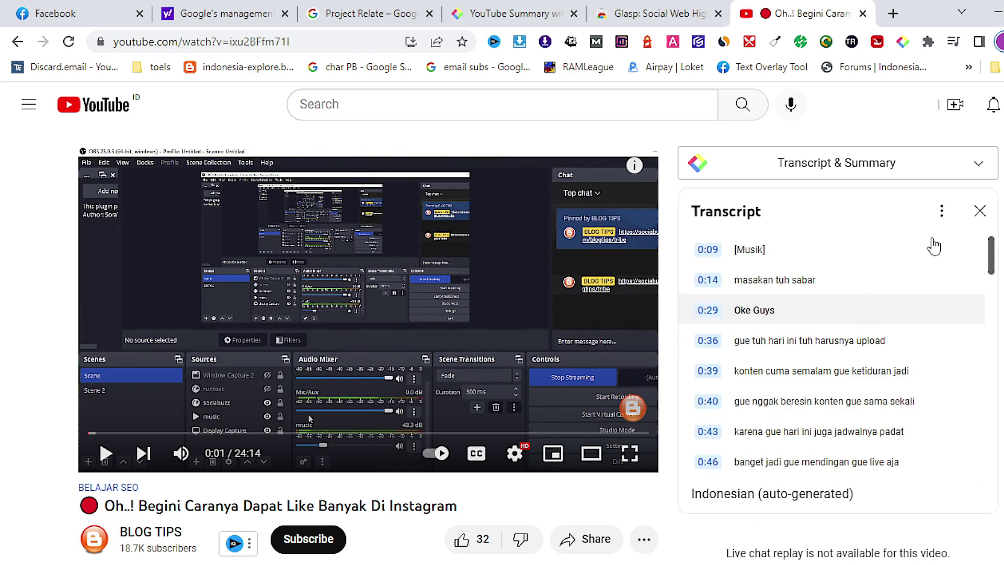
left_click(977, 164)
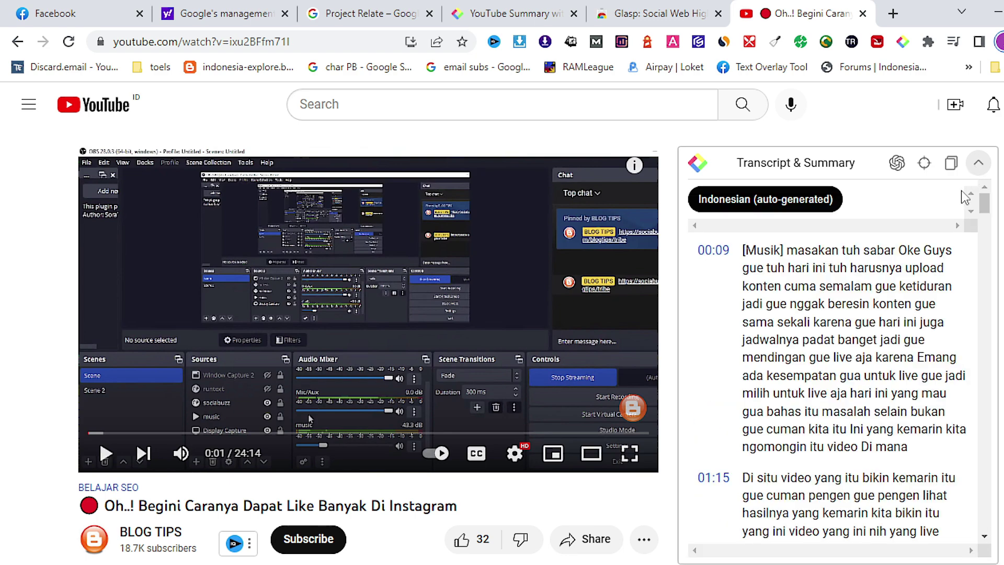
scroll(997, 317, "down", 3)
scroll(997, 316, "up", 3)
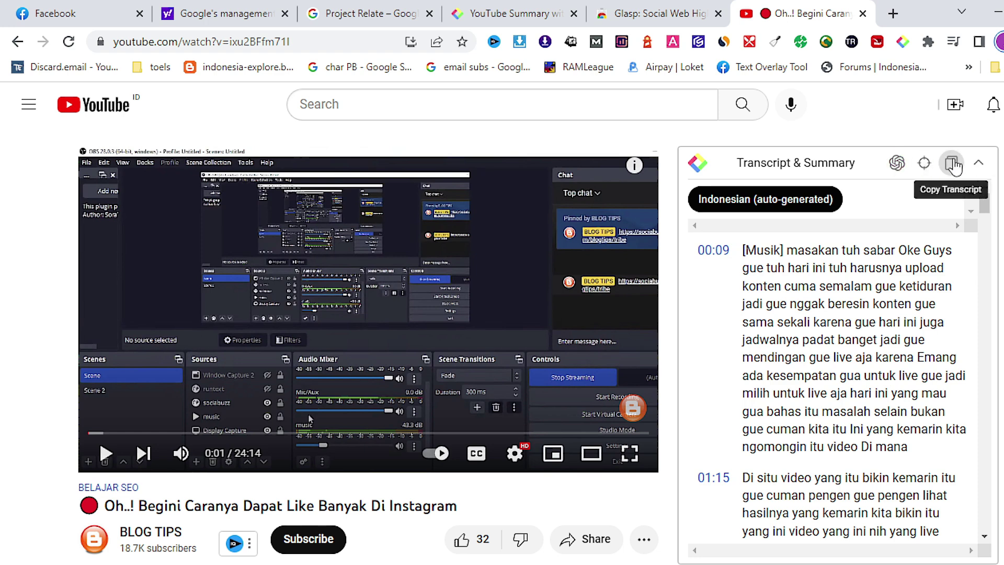
Open ChatGPT from Glasp's summary tool, paste the copied transcript prompt into the new chat and submit it.
left_click(897, 165)
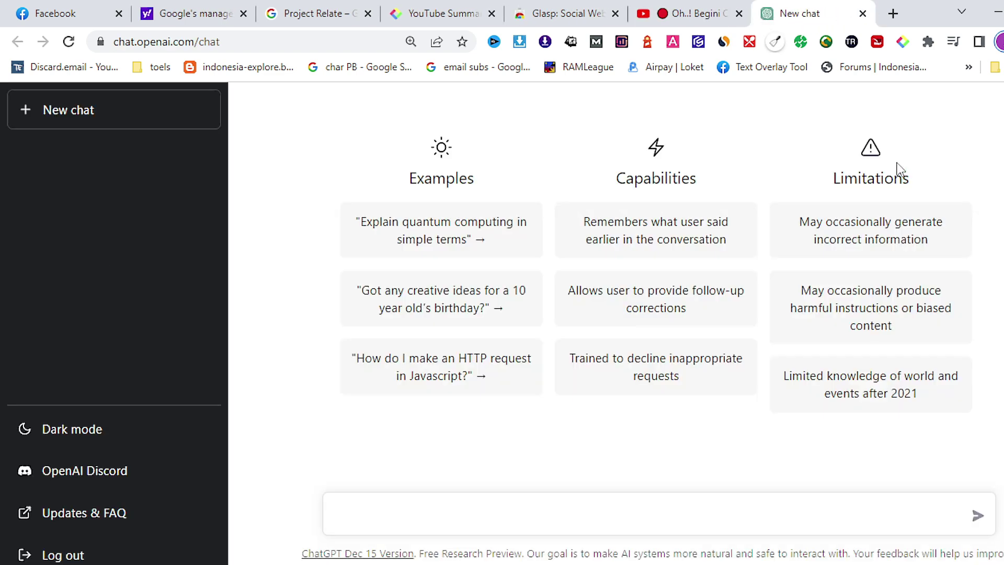
left_click(492, 506)
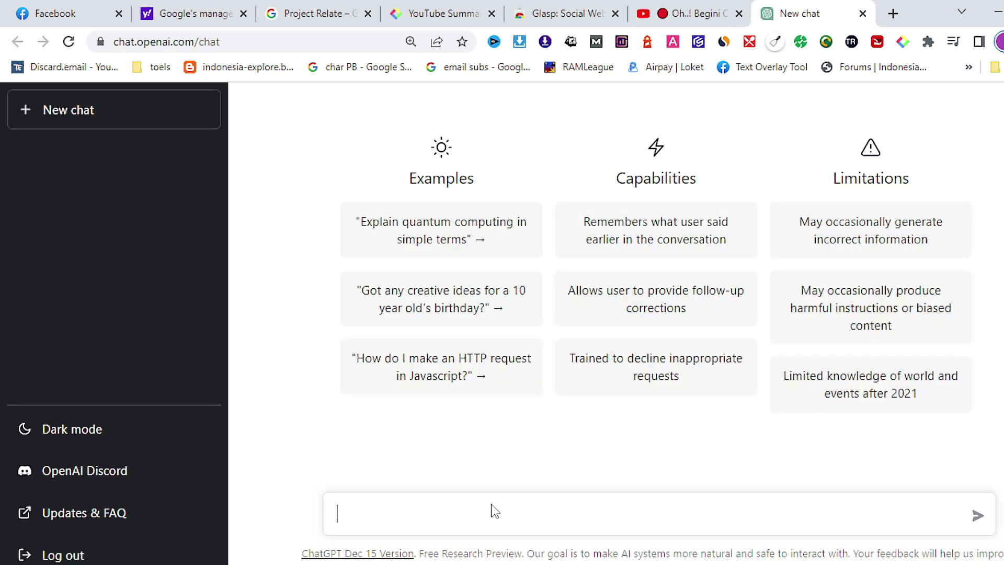
right_click(446, 514)
left_click(493, 365)
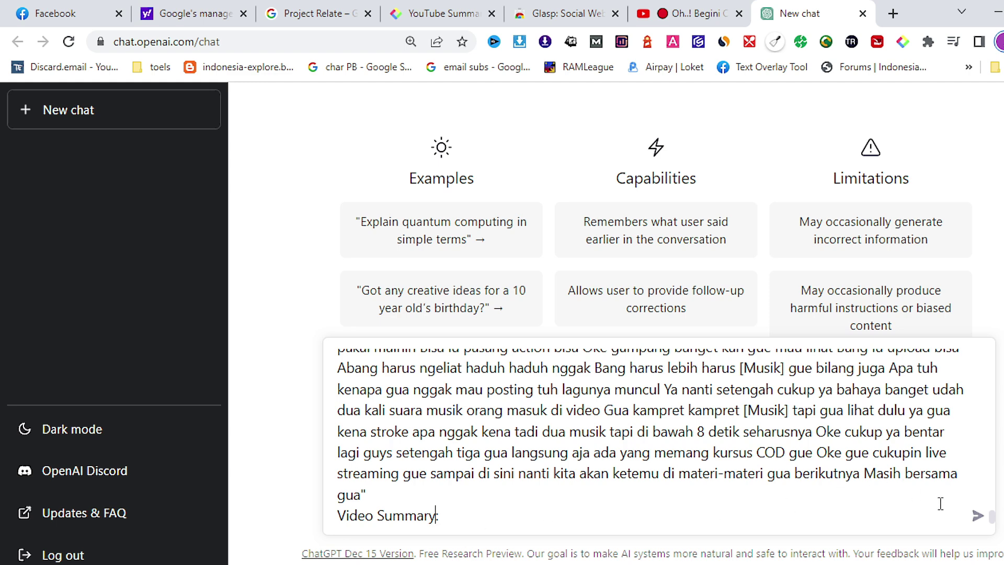
left_click(978, 515)
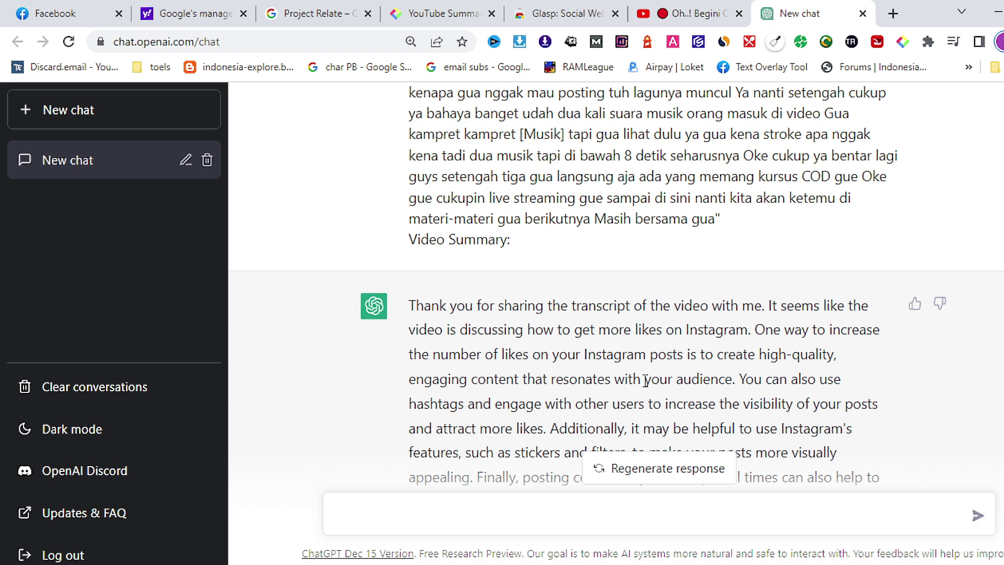
Review the generated summary and send ChatGPT the request "video summary in bahasa indonesia".
scroll(643, 393, "down", 2)
scroll(618, 413, "up", 1)
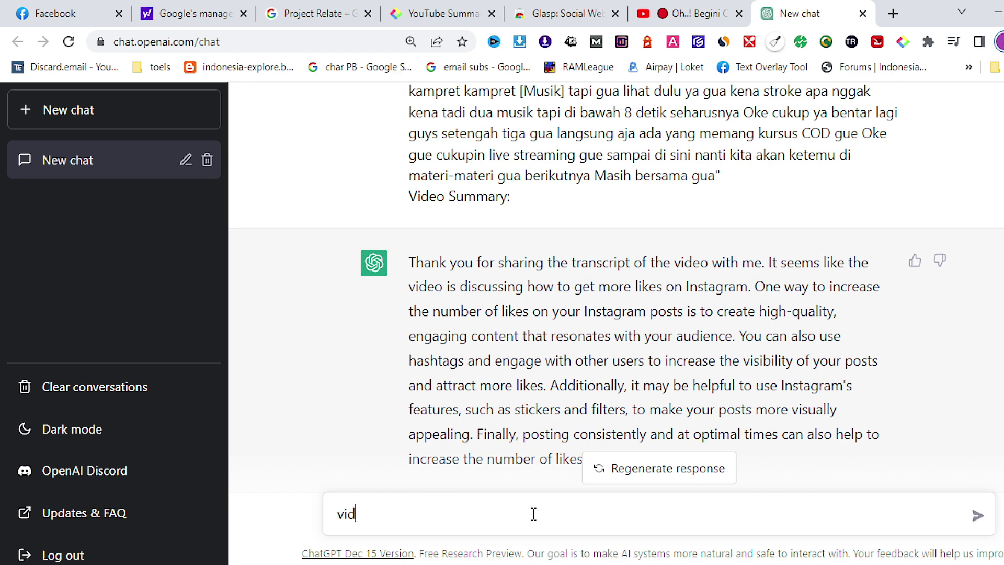
type("mmary in")
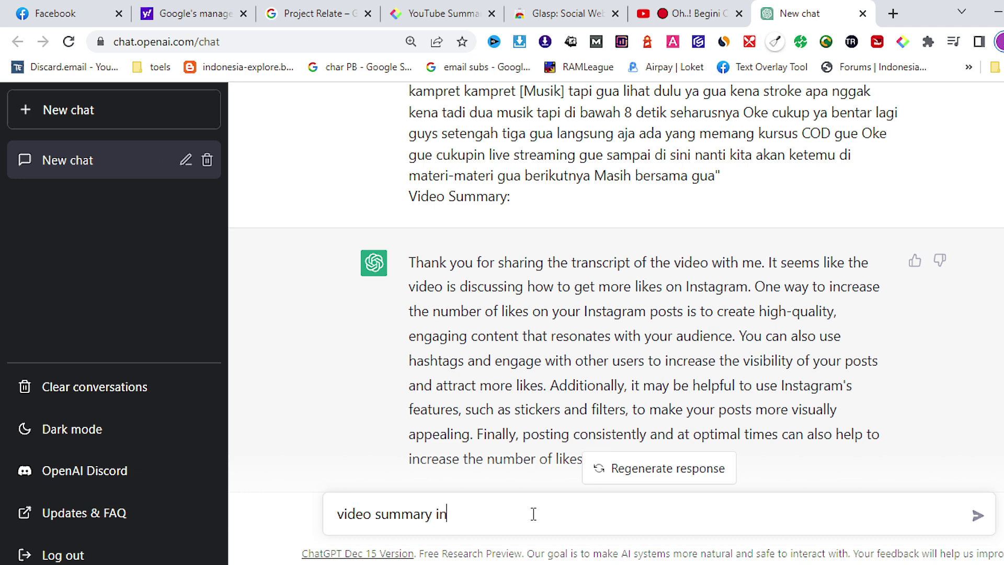
type(" bahasa indonesia")
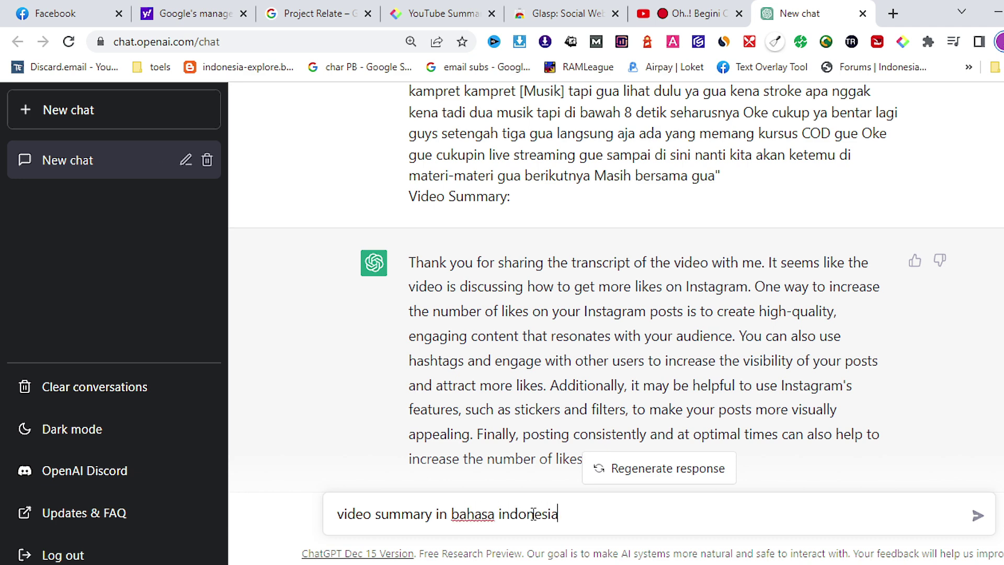
key("Return")
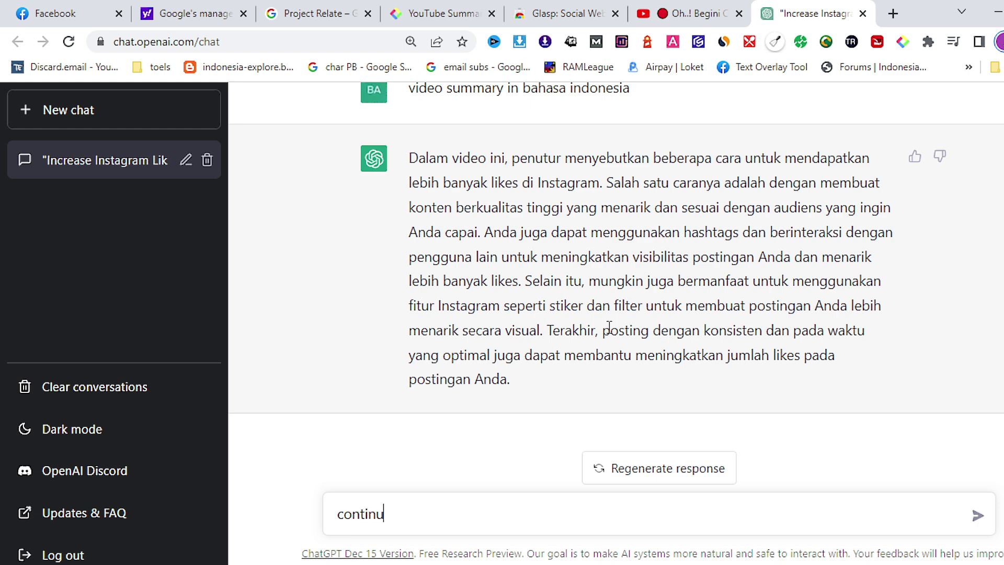
Extend the Indonesian summary twice by sending the follow-up prompt "continue in bahasa indonesia" after each response.
type("bahasa indone")
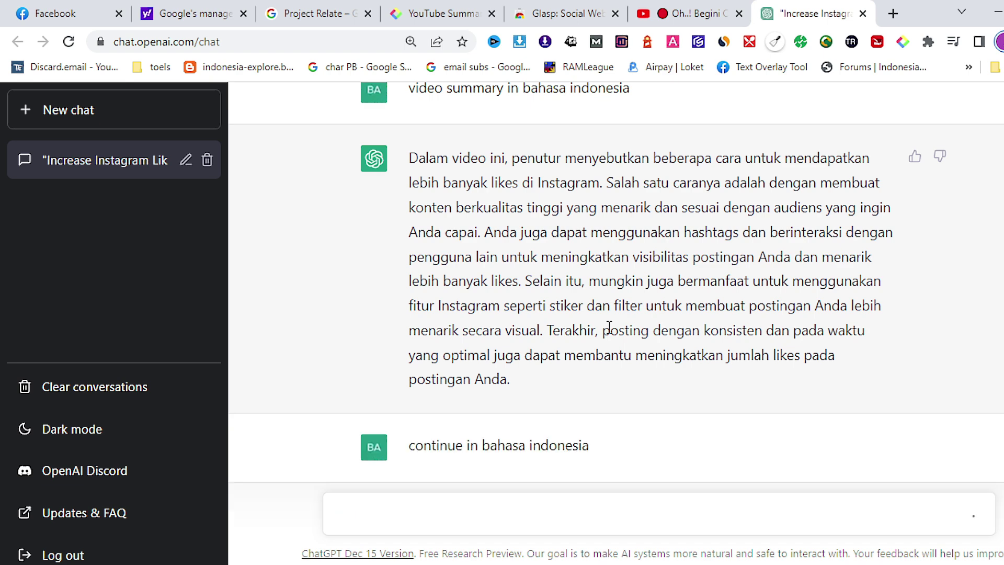
key("Return")
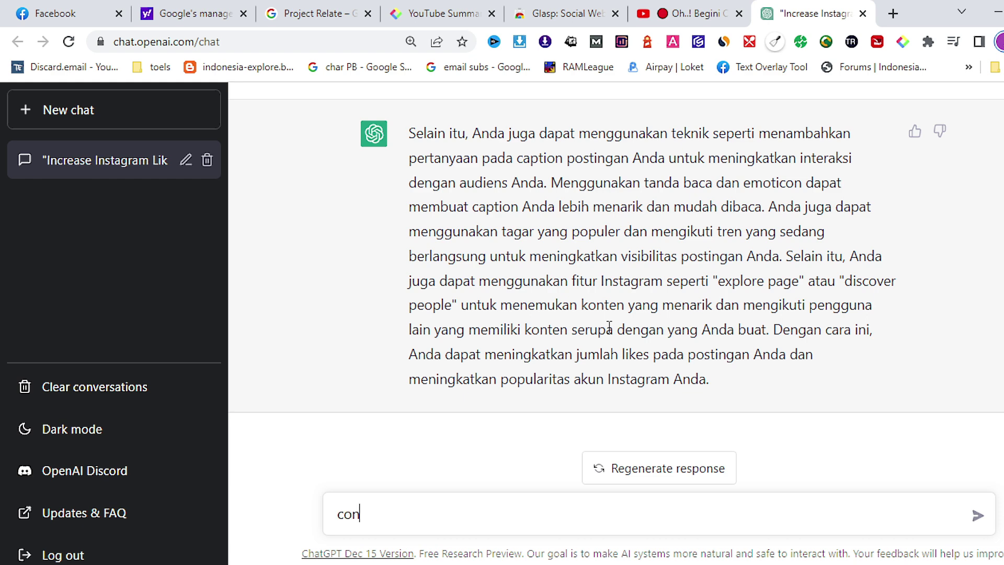
type("nur")
key("BackSpace")
type("e in bahasa ")
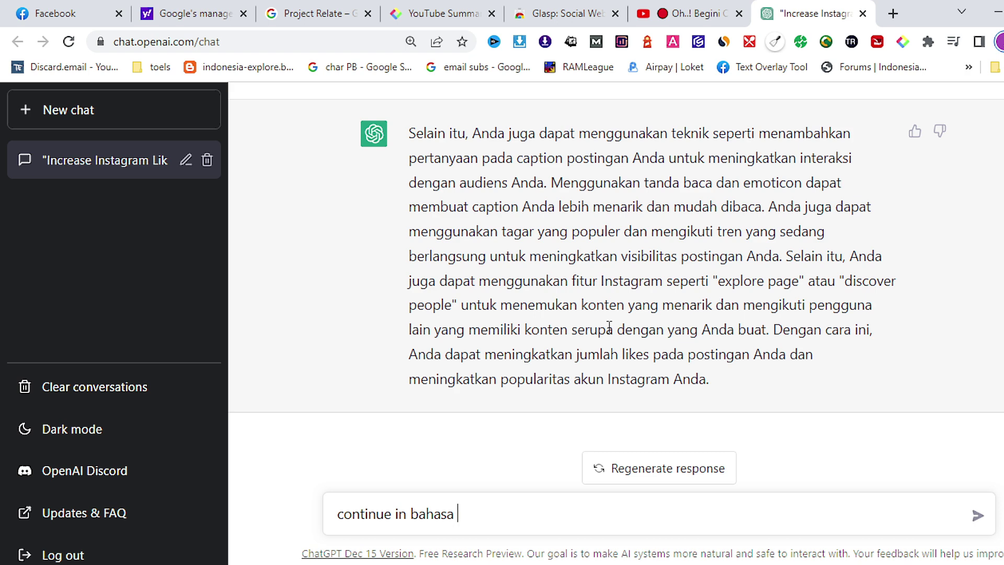
type("indonesis")
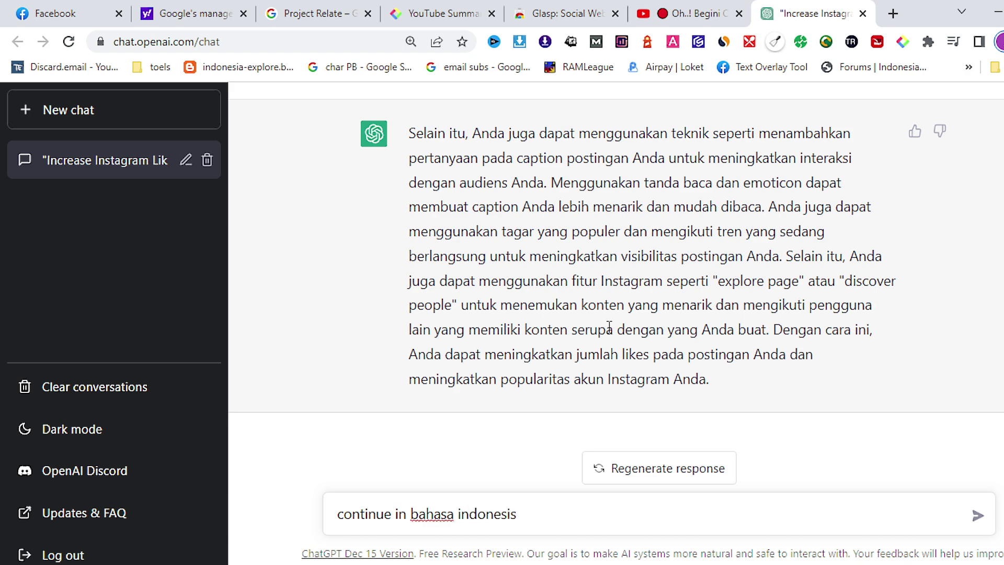
key("Return")
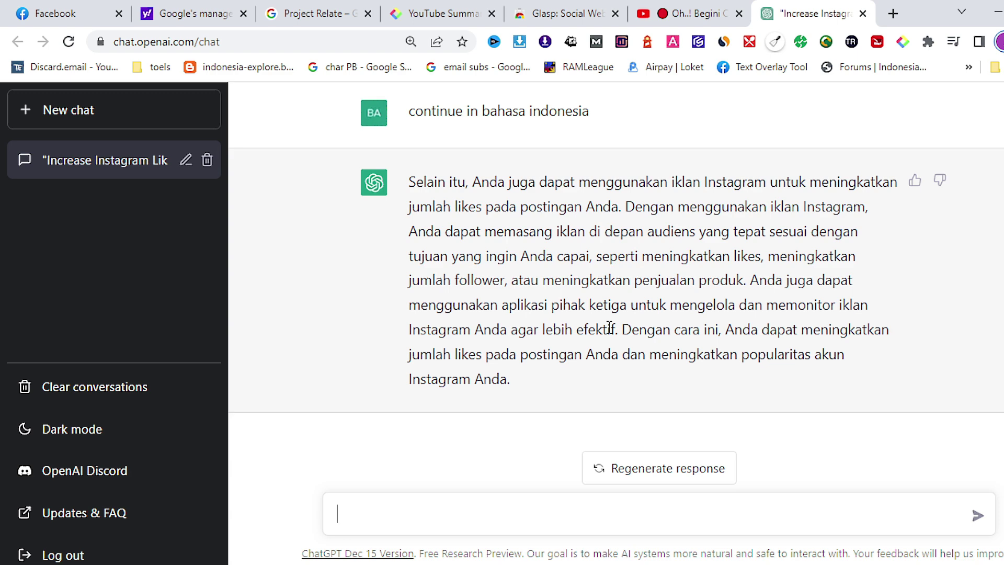
Request article titles with the prompt "buat judul artikel", and get more of them with "continue".
type("buat judul ar")
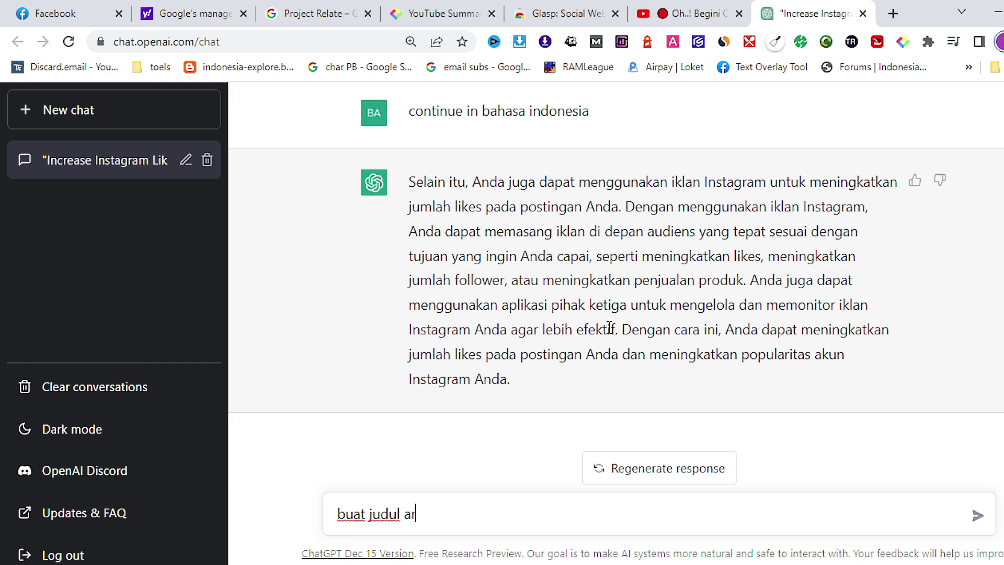
type("kel")
key("Return")
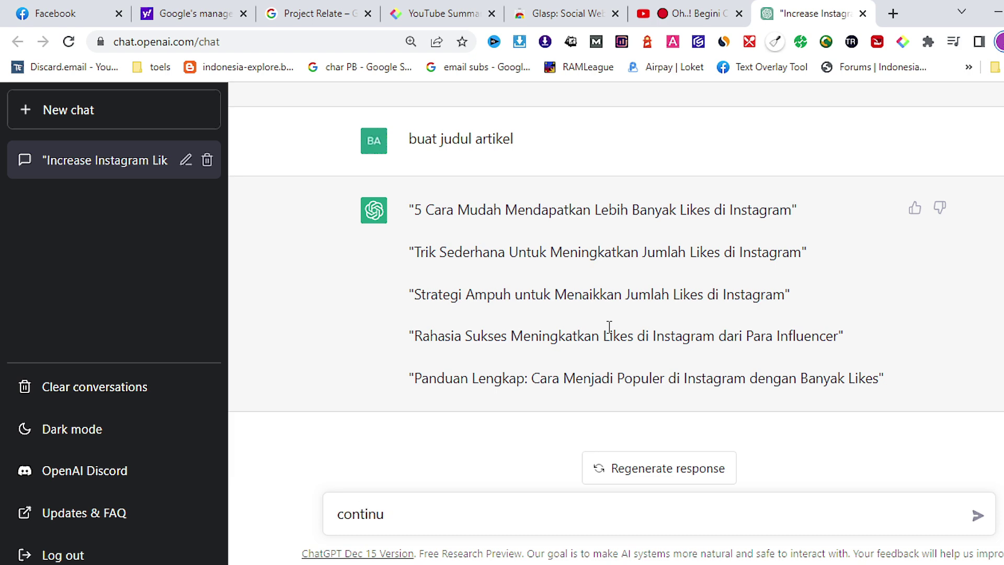
key("Return")
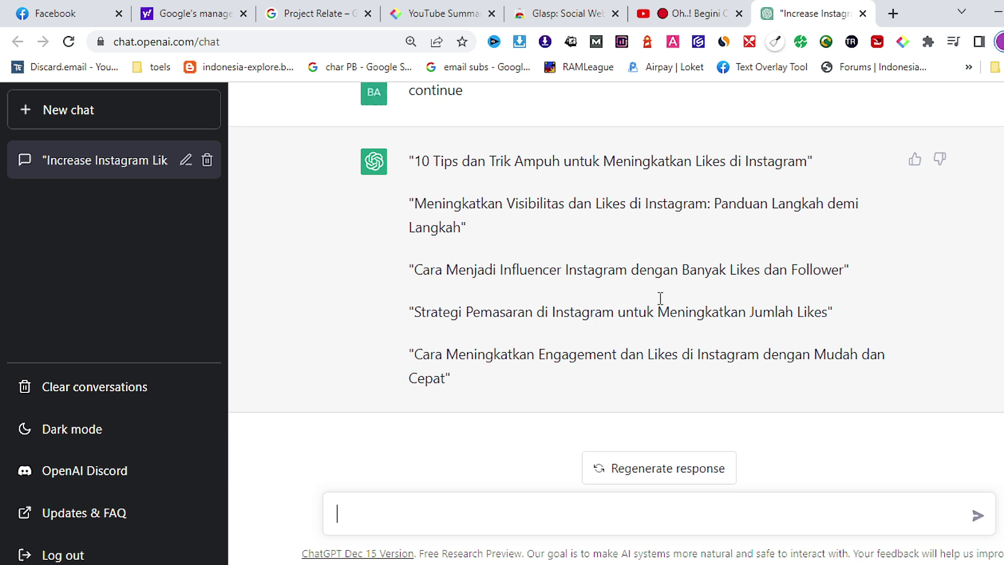
Search Google for the suggested title "10 Tips dan Trik Ampuh untuk Meningkatkan Likes di Instagram" from the ChatGPT response.
scroll(644, 346, "up", 2)
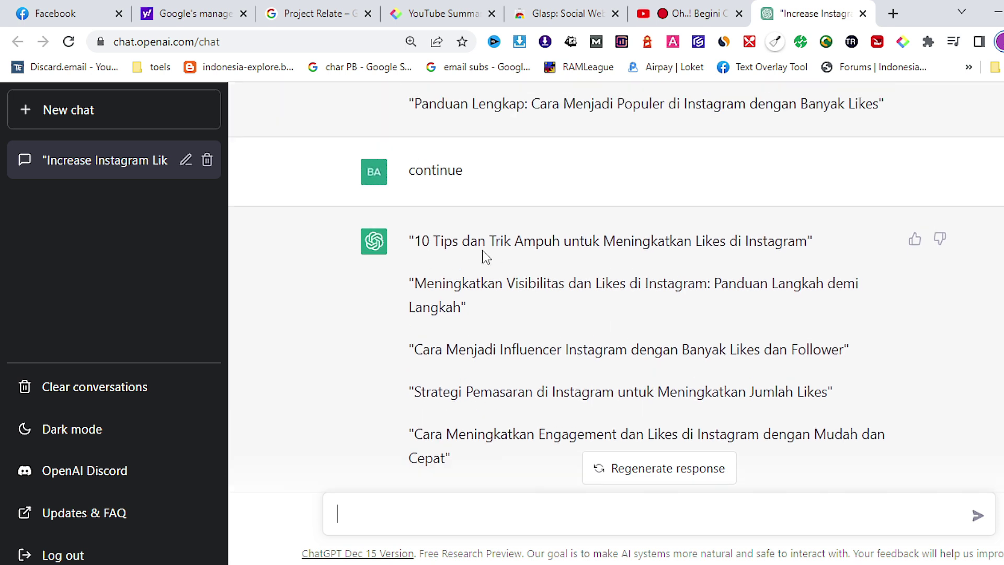
left_click_drag(416, 239, 808, 236)
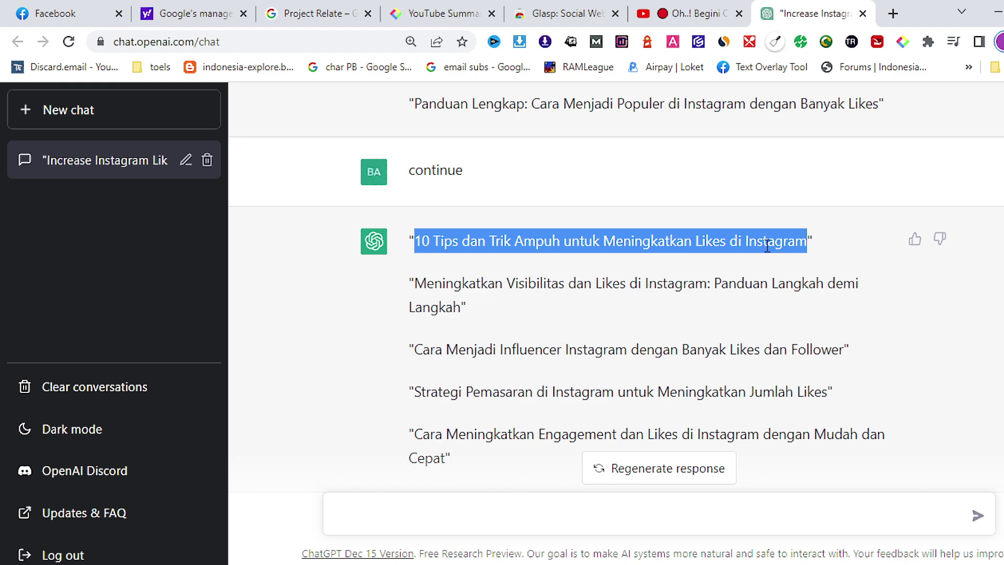
right_click(695, 244)
left_click(785, 296)
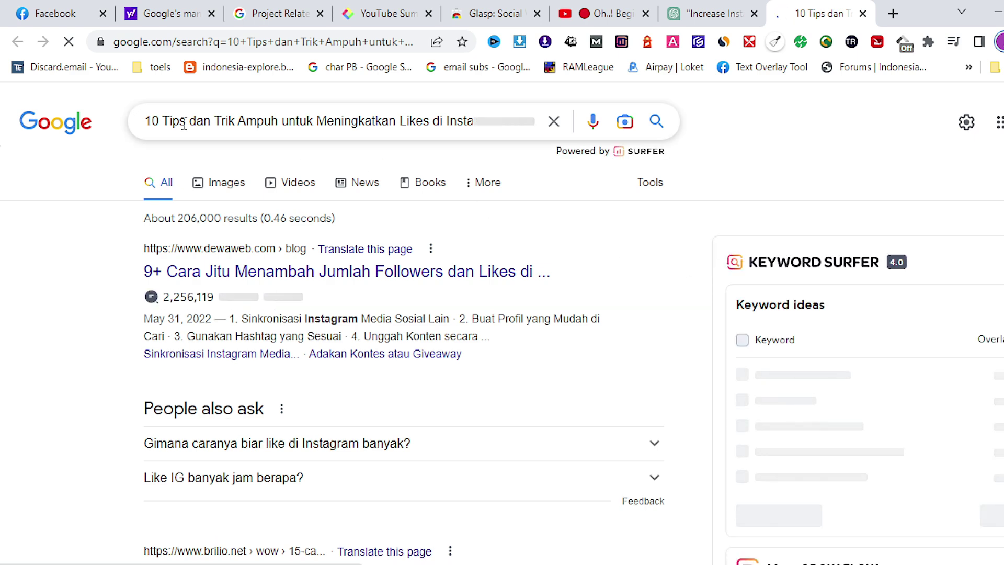
Restrict the Google search to exact title matches with the query allintitle:"10 Tips dan Trik Ampuh untuk Meningkatkan Likes di Instagram".
left_click(151, 121)
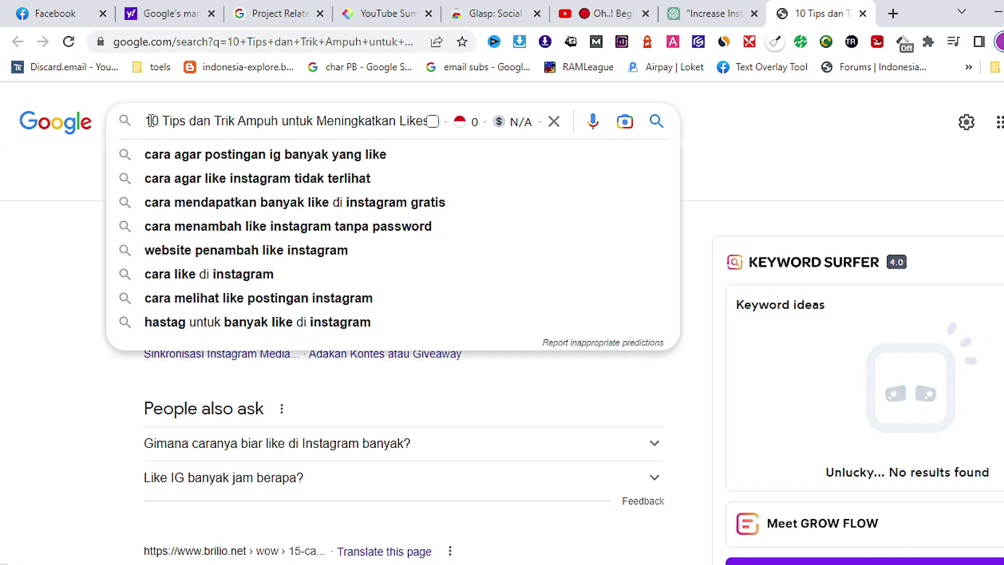
type("allintite")
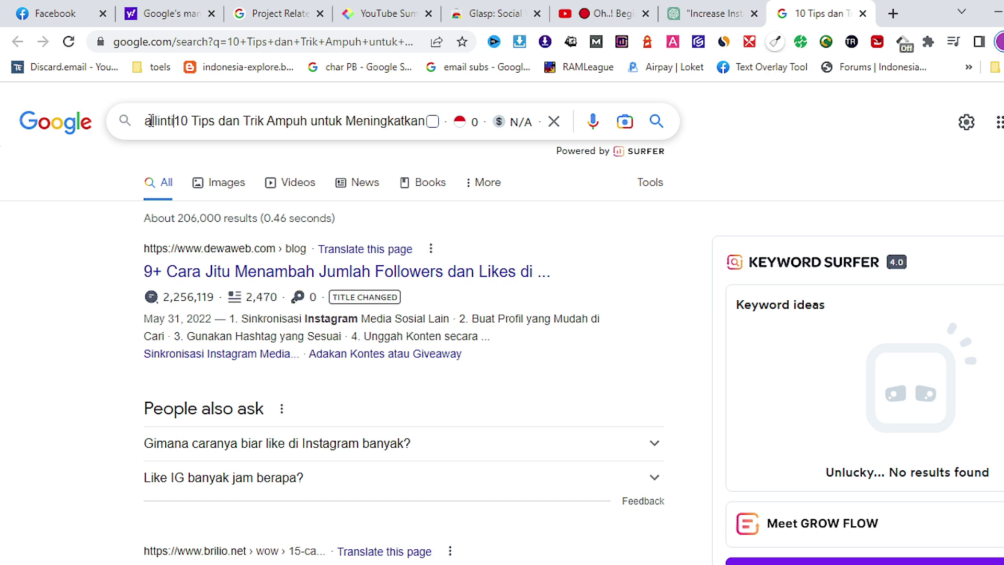
type("l")
key("BackSpace")
key("BackSpace")
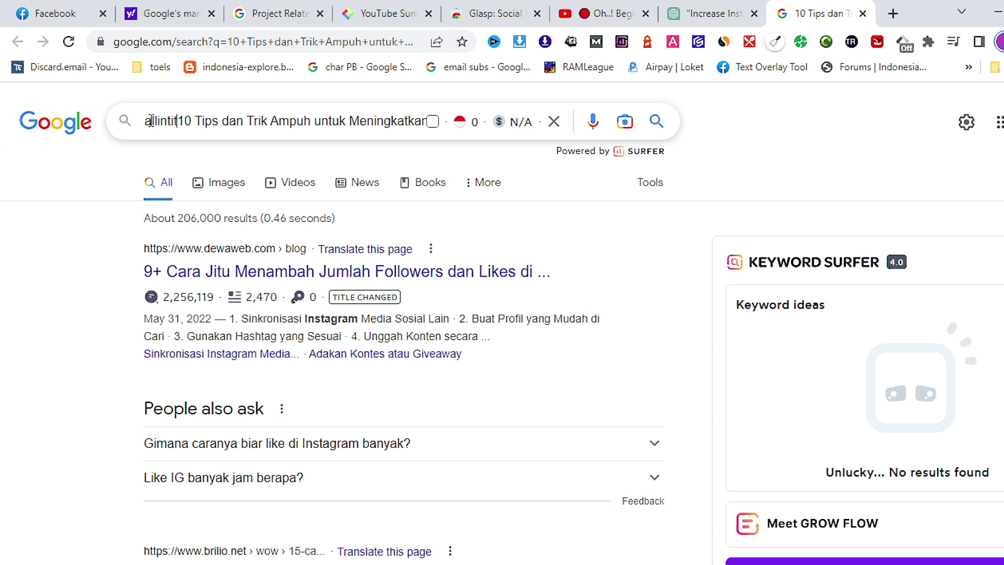
type("le:")
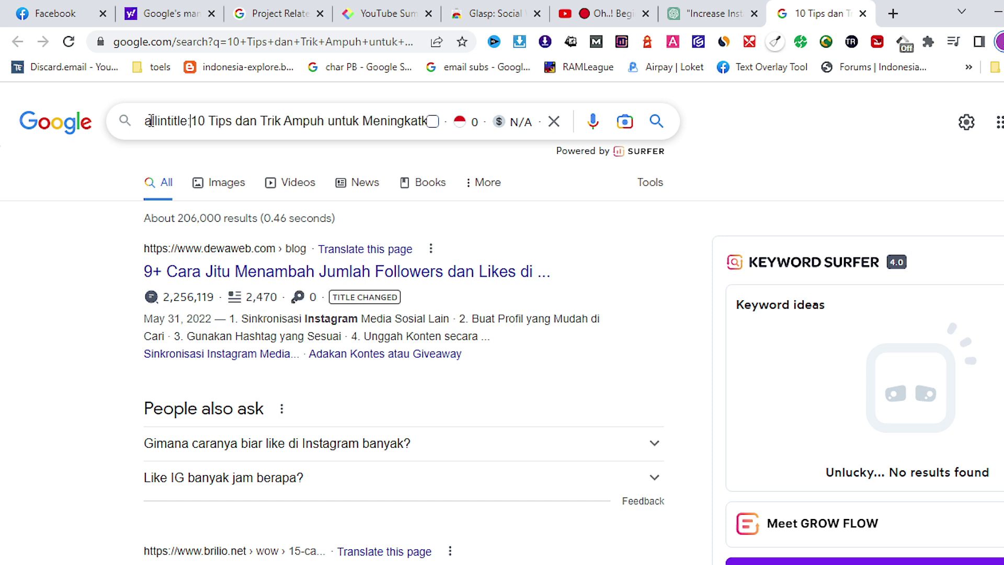
type("\"")
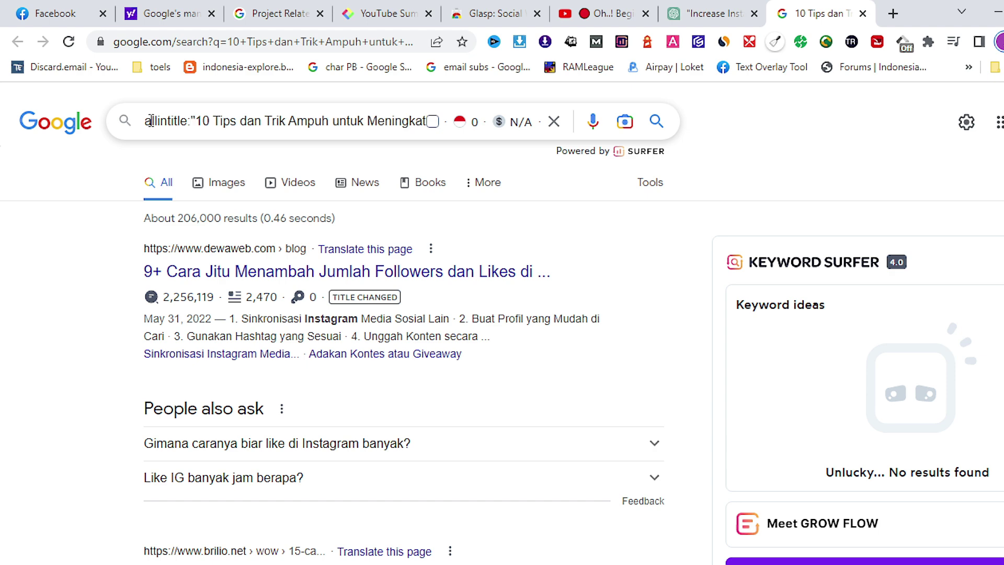
key("Right")
key("Right")
key("Right")
key("Right")
key("Right")
key("Right")
key("Right")
key("Right")
key("Right")
key("Right")
key("Right")
key("Right")
key("Right")
key("Right")
key("Right")
key("Right")
key("Right")
key("Right")
key("Right")
key("Right")
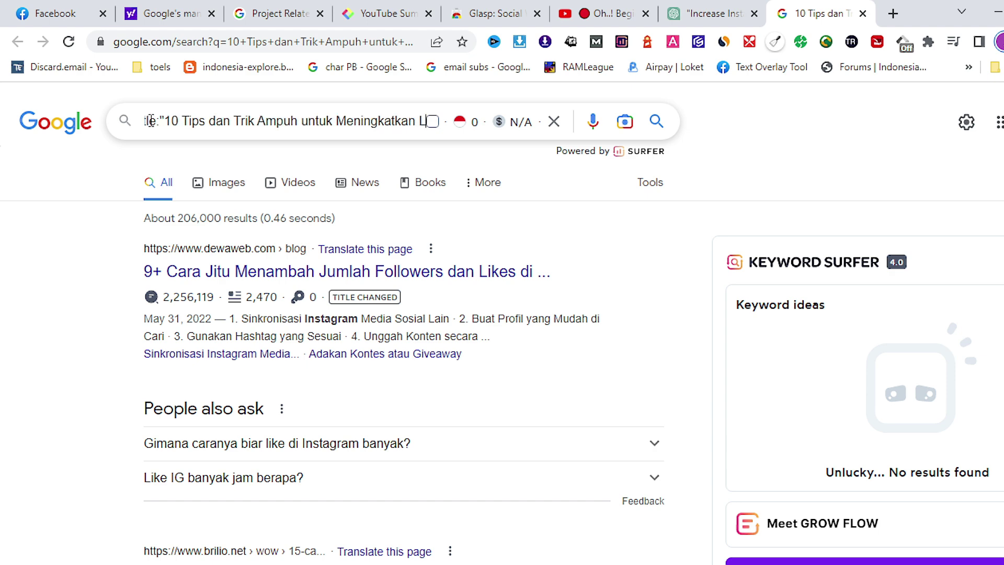
type("\"")
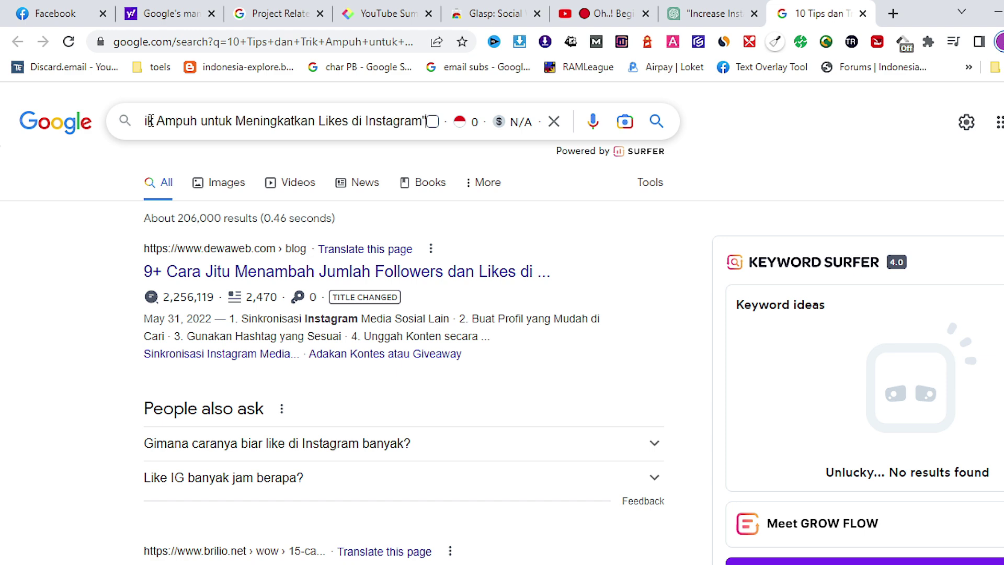
key("Return")
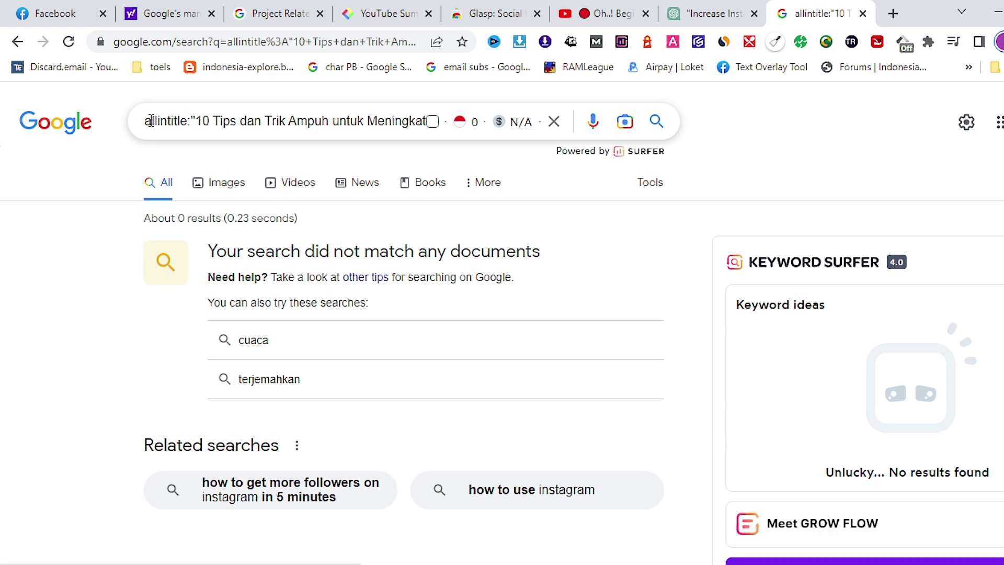
Look over the suggested titles in ChatGPT again, and copy the source video's title from its YouTube page.
left_click(712, 15)
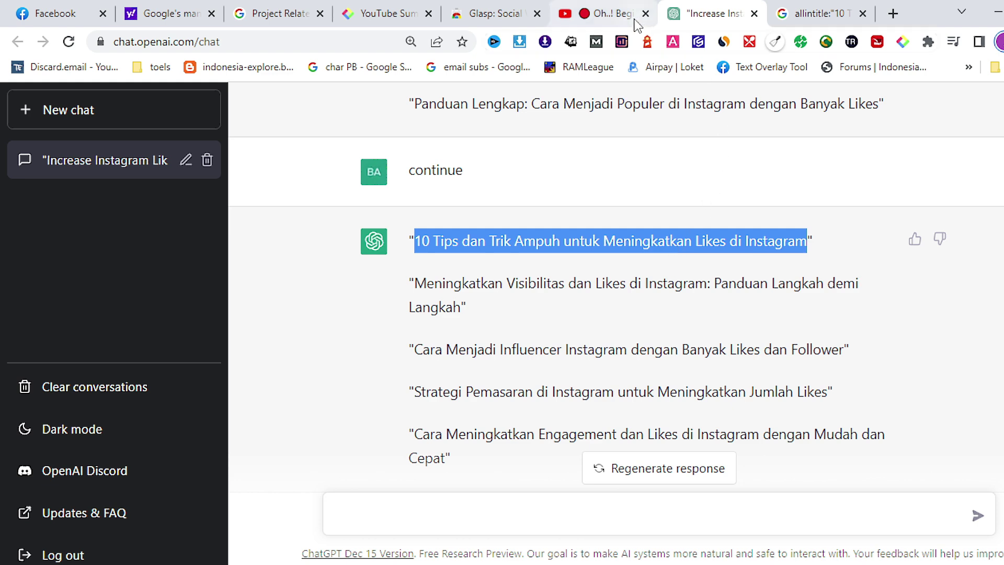
scroll(671, 246, "up", 20)
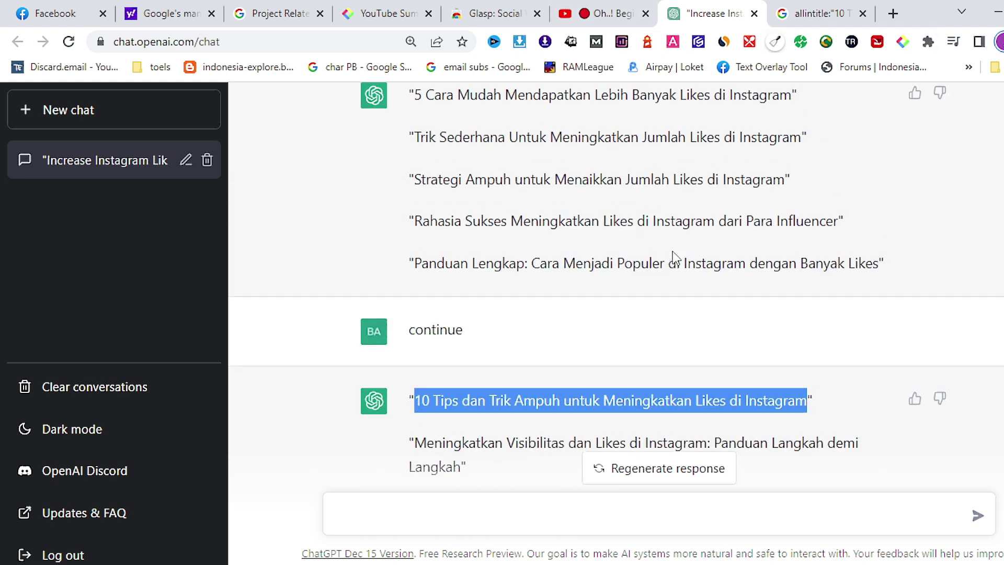
left_click(609, 13)
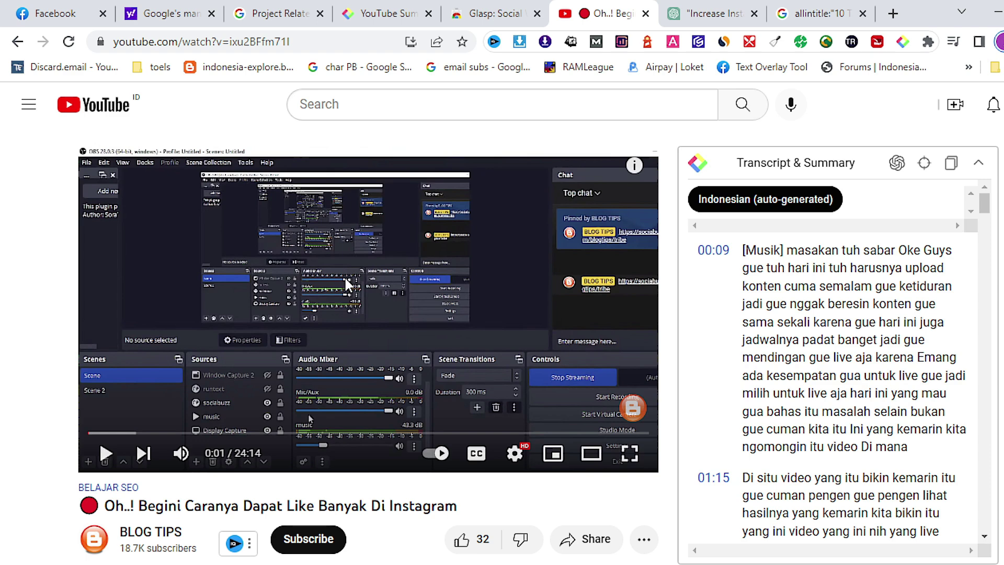
scroll(345, 283, "down", 2)
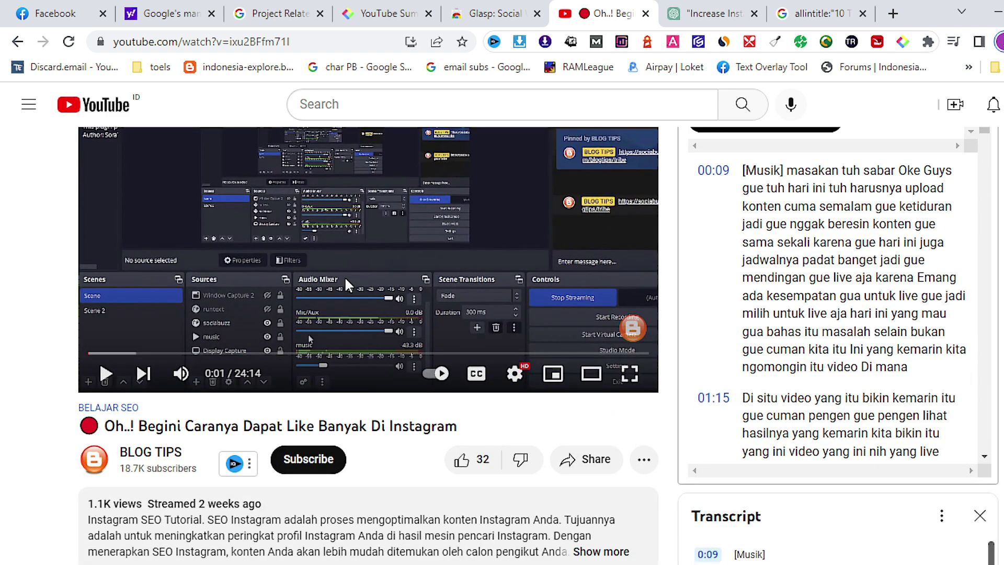
left_click_drag(467, 428, 107, 430)
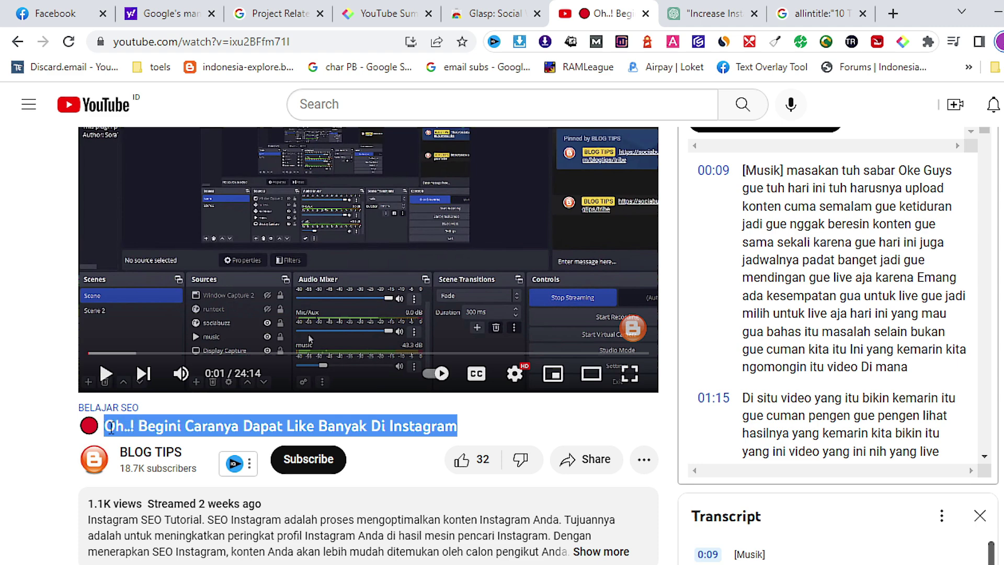
right_click(133, 427)
left_click(147, 439)
Search YouTube for the copied video title "Oh..! Begini Caranya Dapat Like Banyak Di Instagram".
scroll(301, 280, "up", 2)
left_click(343, 104)
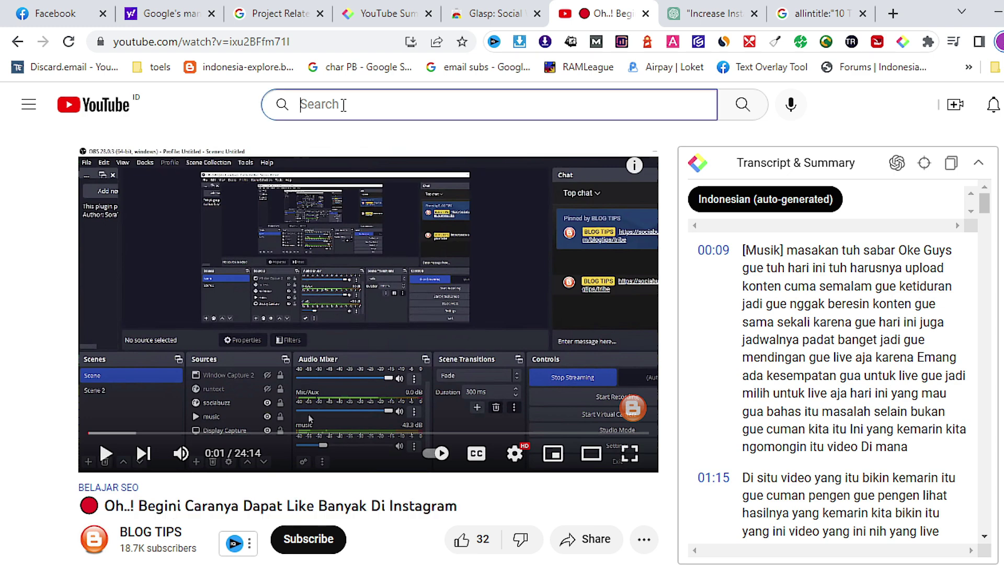
right_click(344, 105)
left_click(387, 227)
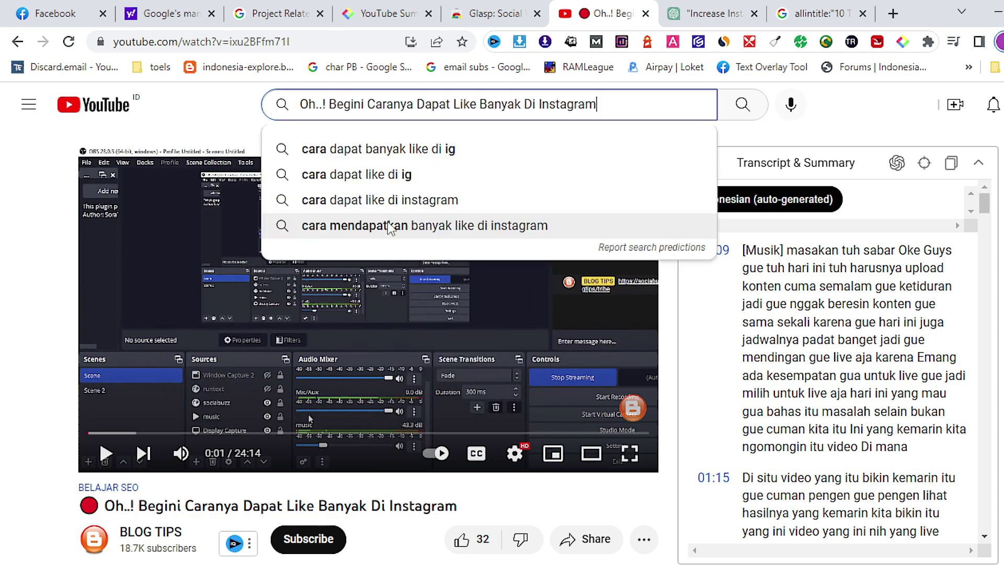
key("Return")
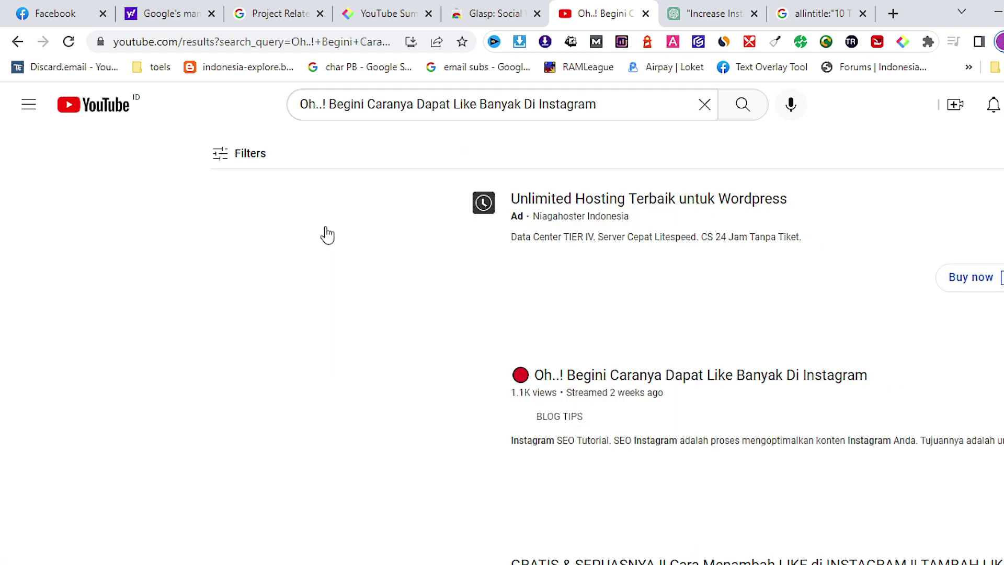